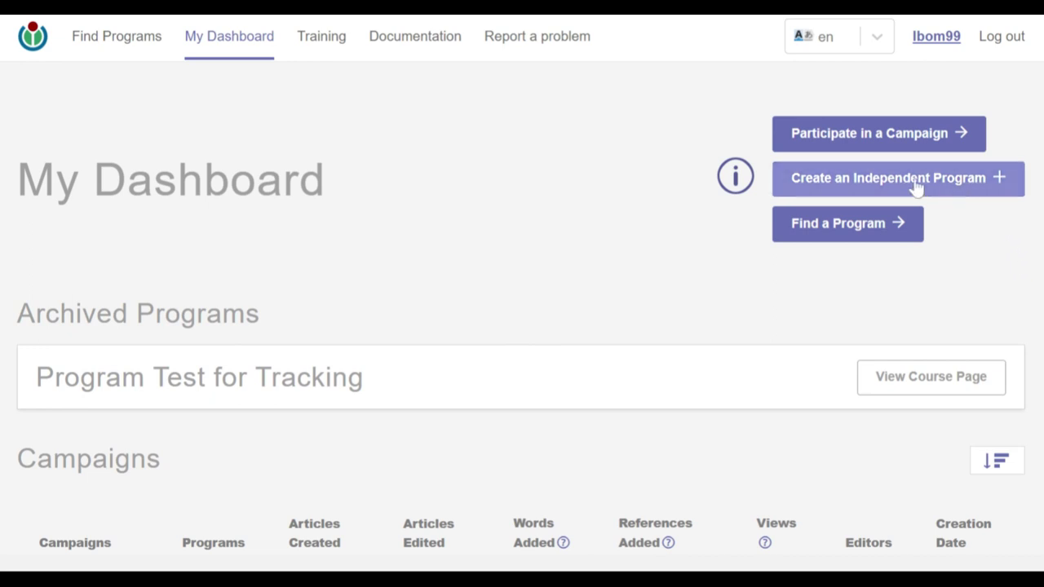
- Start a brand-new independent program from scratch rather than cloning an existing one
{"action": "left_click", "coordinate": [916, 186]}
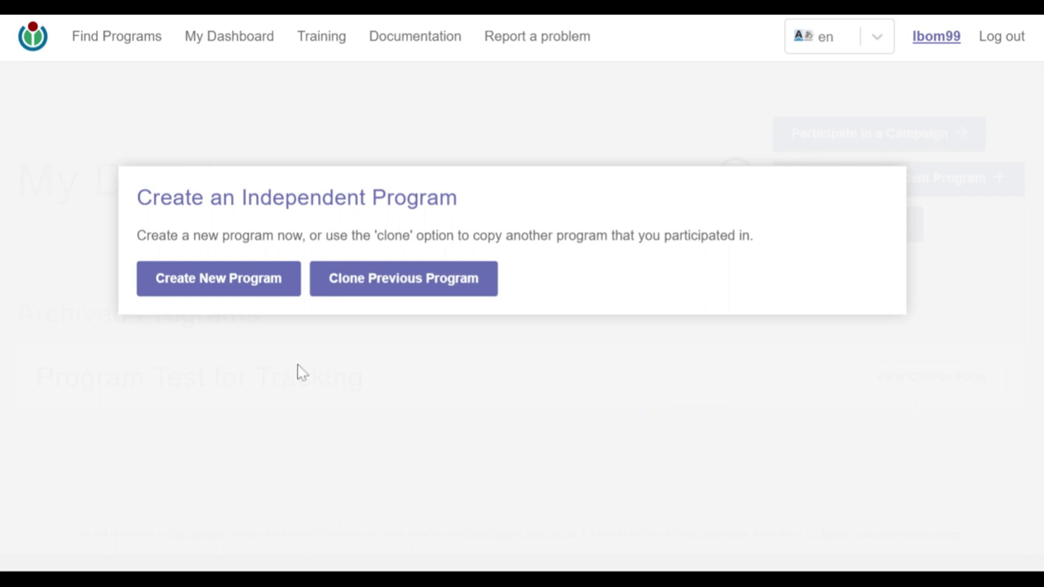
{"action": "left_click", "coordinate": [240, 360]}
{"action": "left_click", "coordinate": [225, 288]}
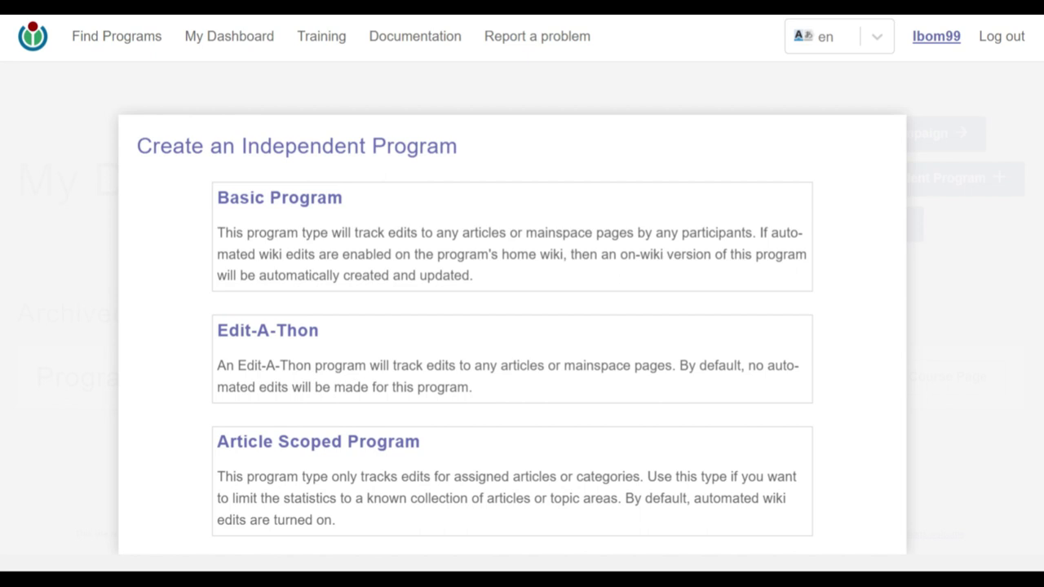
- Choose Article Scoped Program, titled 'Bird Focused Program' with description 'Bird Focused Program Description'
{"action": "left_click", "coordinate": [337, 492]}
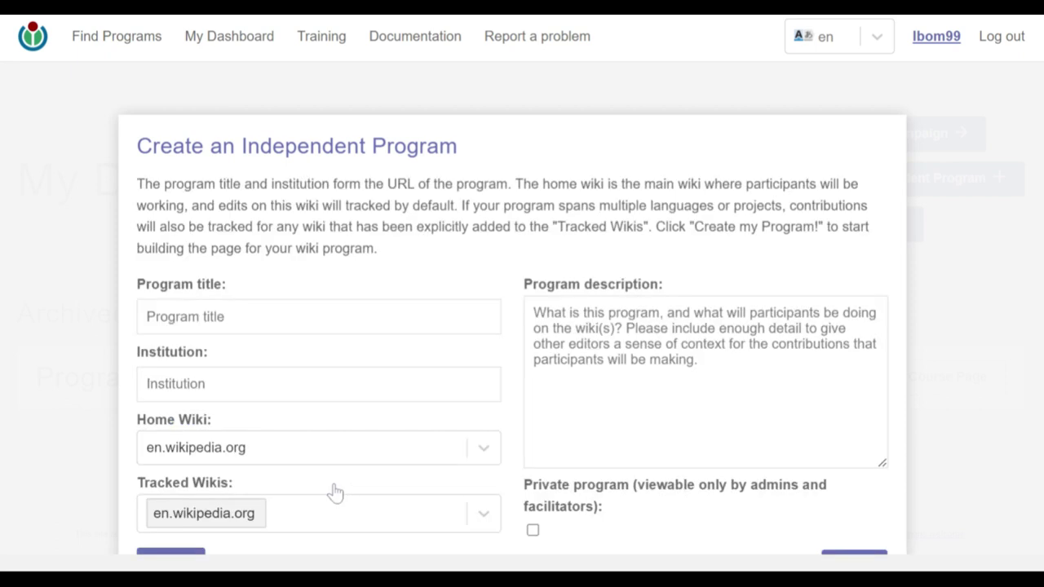
{"action": "scroll", "coordinate": [333, 494], "scroll_direction": "down", "scroll_amount": 1}
{"action": "left_click", "coordinate": [352, 315]}
{"action": "type", "text": "B"}
{"action": "key", "text": "Down"}
{"action": "key", "text": "Down"}
{"action": "key", "text": "Tab"}
{"action": "type", "text": "B"}
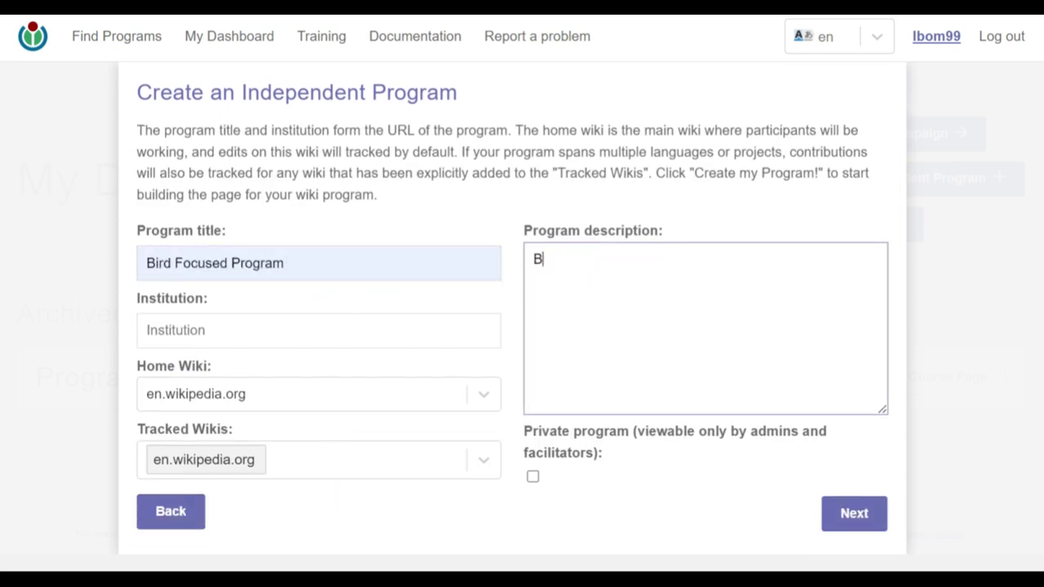
{"action": "type", "text": "ird Focused Progr"}
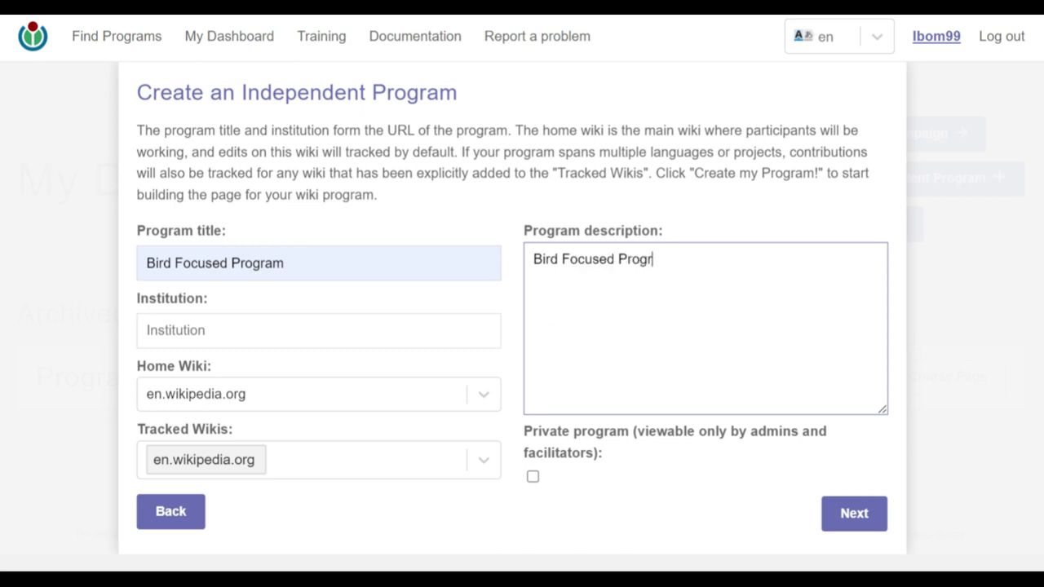
{"action": "type", "text": "am Descritp"}
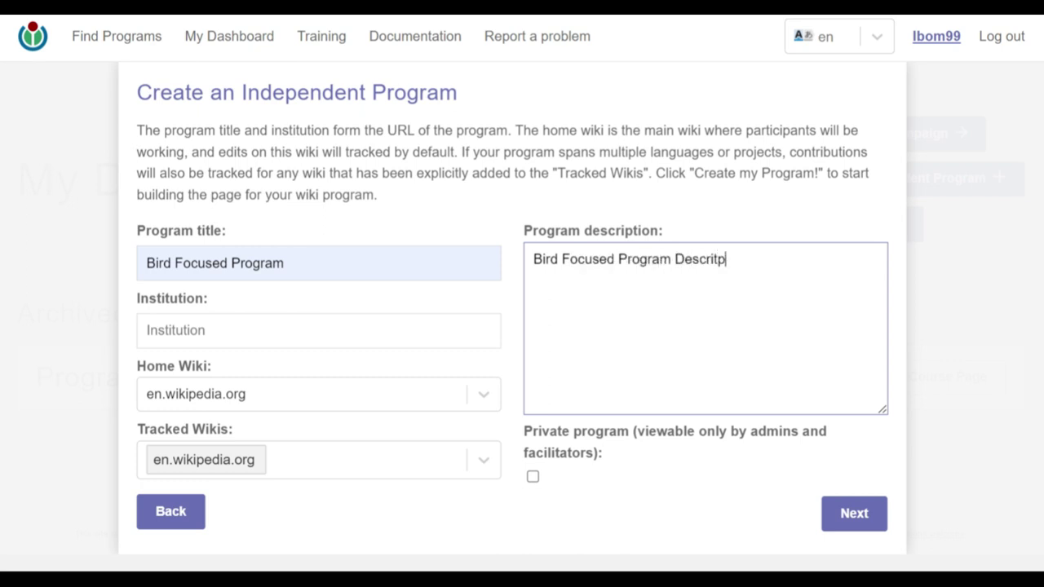
{"action": "key", "text": "BackSpace"}
{"action": "key", "text": "BackSpace"}
{"action": "type", "text": "ption"}
- Set the institution to 'Bird Focused Program Institution', keeping en.wikipedia.org as the tracked wiki
{"action": "left_click", "coordinate": [326, 330]}
{"action": "left_click", "coordinate": [373, 421]}
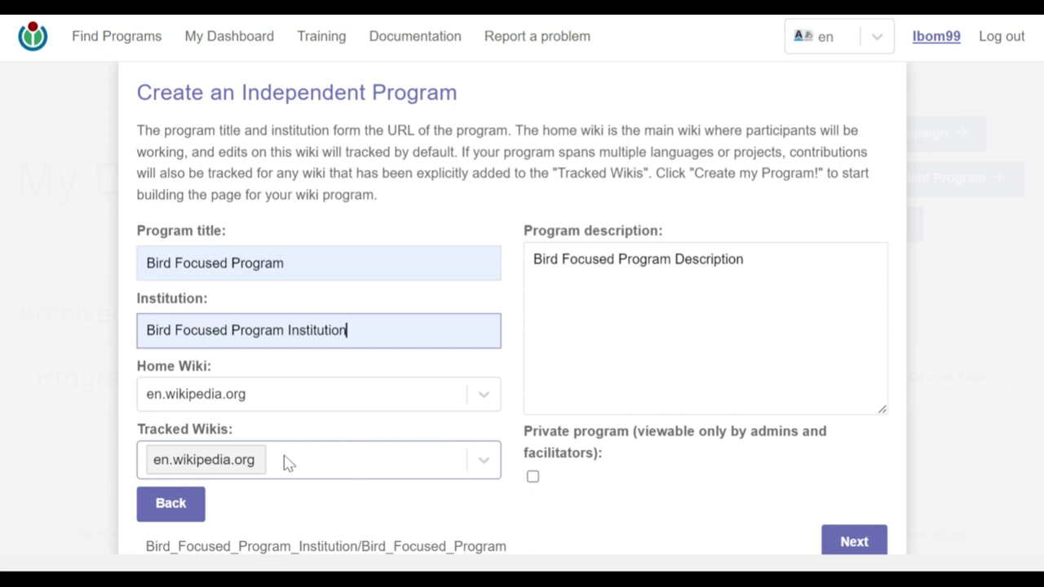
{"action": "left_click", "coordinate": [235, 403]}
{"action": "left_click", "coordinate": [319, 465]}
{"action": "left_click", "coordinate": [323, 467]}
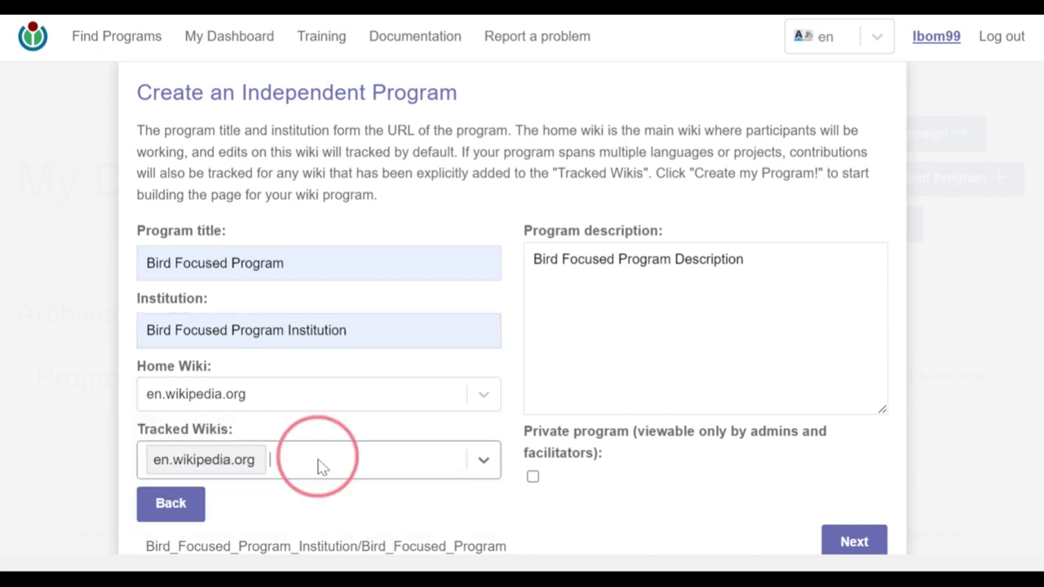
{"action": "left_click", "coordinate": [545, 506]}
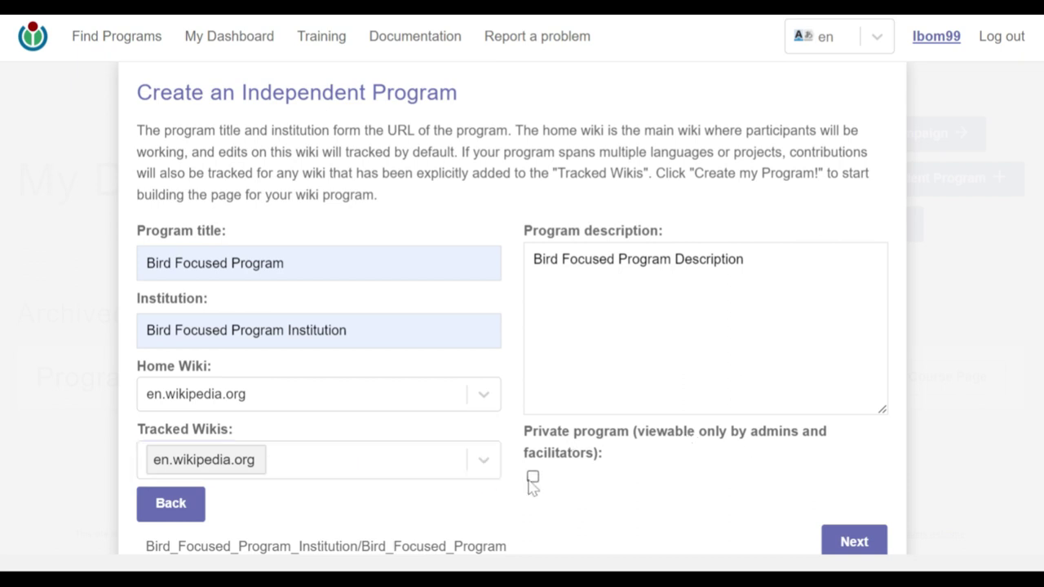
{"action": "scroll", "coordinate": [866, 519], "scroll_direction": "down", "scroll_amount": 1}
- Pick 22 Feb 2024 as the tracking start date and 29 Feb 2024 as the end date
{"action": "left_click", "coordinate": [858, 514]}
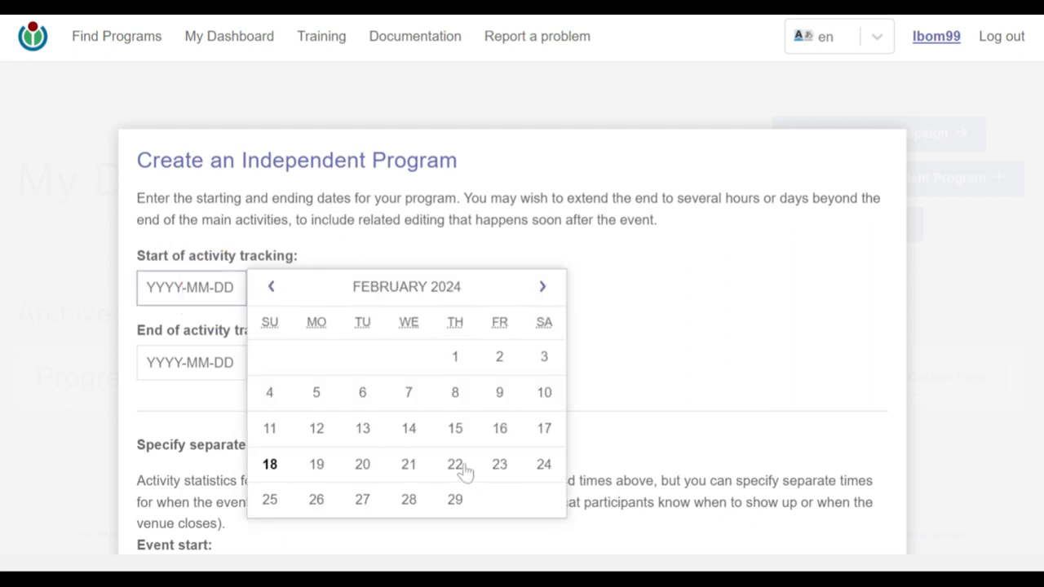
{"action": "left_click", "coordinate": [462, 468]}
{"action": "left_click", "coordinate": [192, 362]}
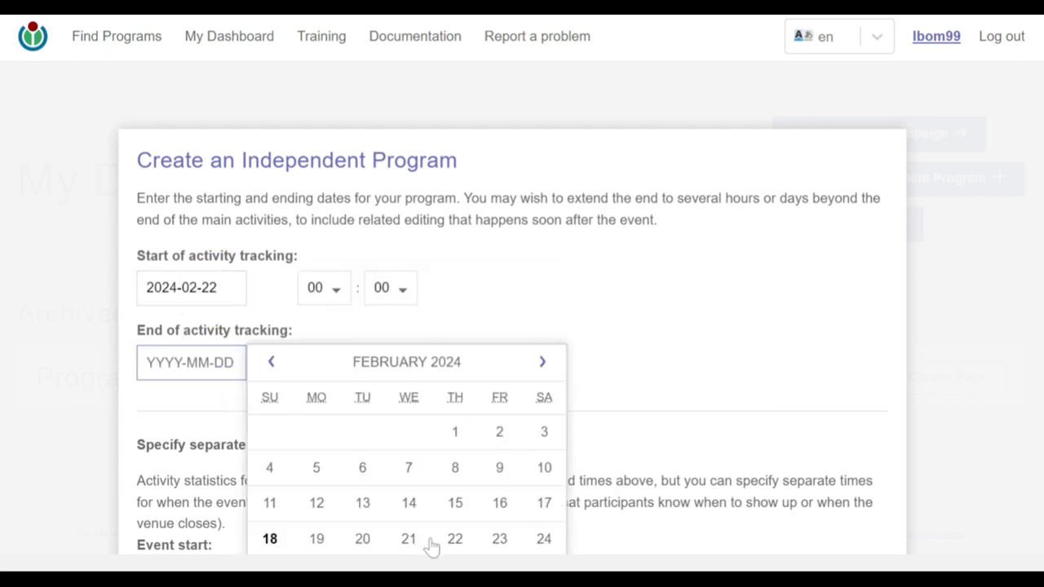
{"action": "scroll", "coordinate": [431, 548], "scroll_direction": "down", "scroll_amount": 1}
{"action": "left_click", "coordinate": [456, 484]}
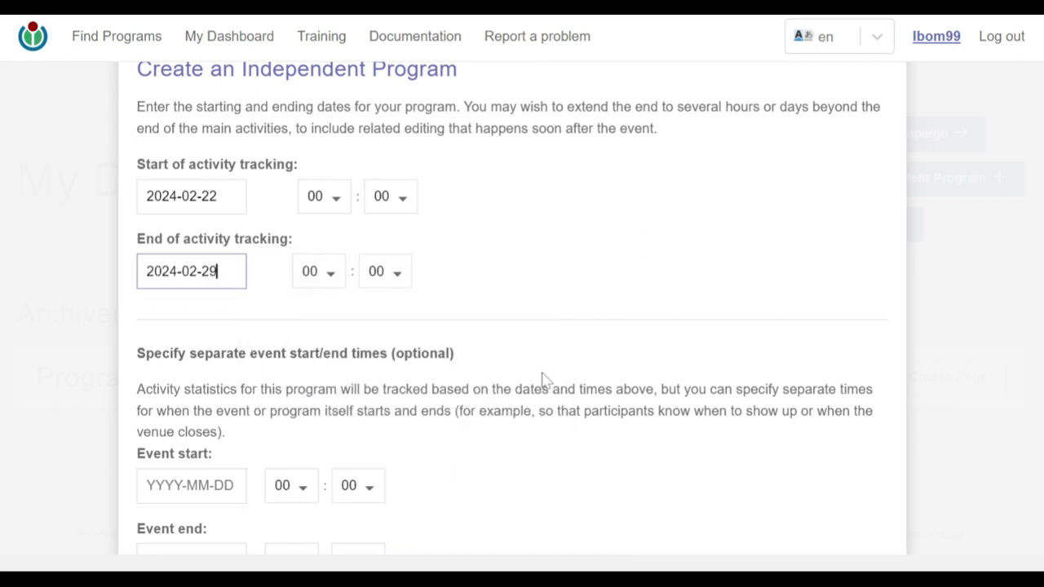
{"action": "scroll", "coordinate": [588, 380], "scroll_direction": "down", "scroll_amount": 1}
{"action": "scroll", "coordinate": [588, 380], "scroll_direction": "down", "scroll_amount": 1}
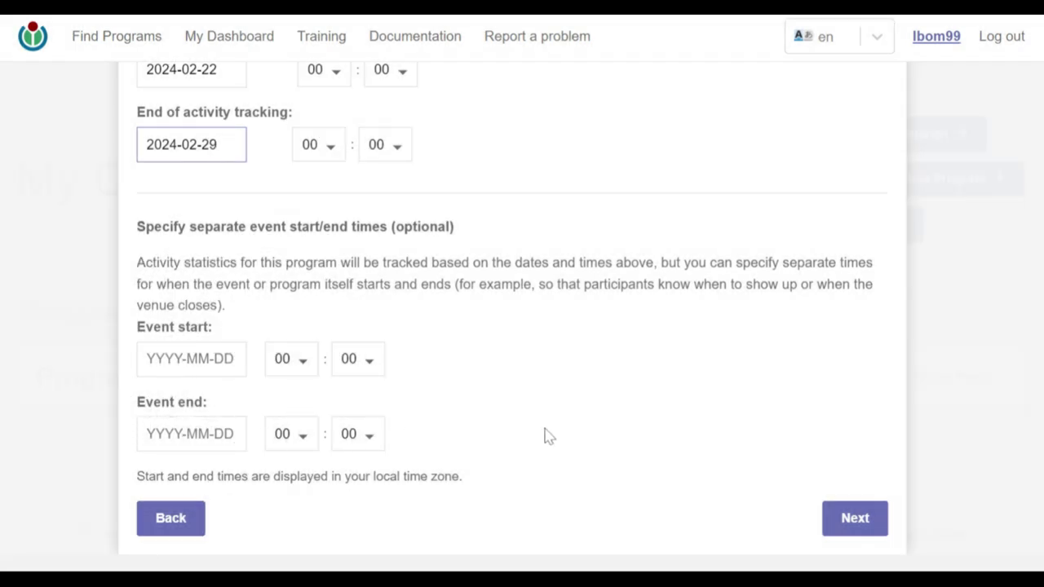
- Check the Categories, PagePile, PetScan and Templates cards as the program's scoping methods
{"action": "left_click", "coordinate": [853, 523]}
{"action": "scroll", "coordinate": [504, 455], "scroll_direction": "up", "scroll_amount": 1}
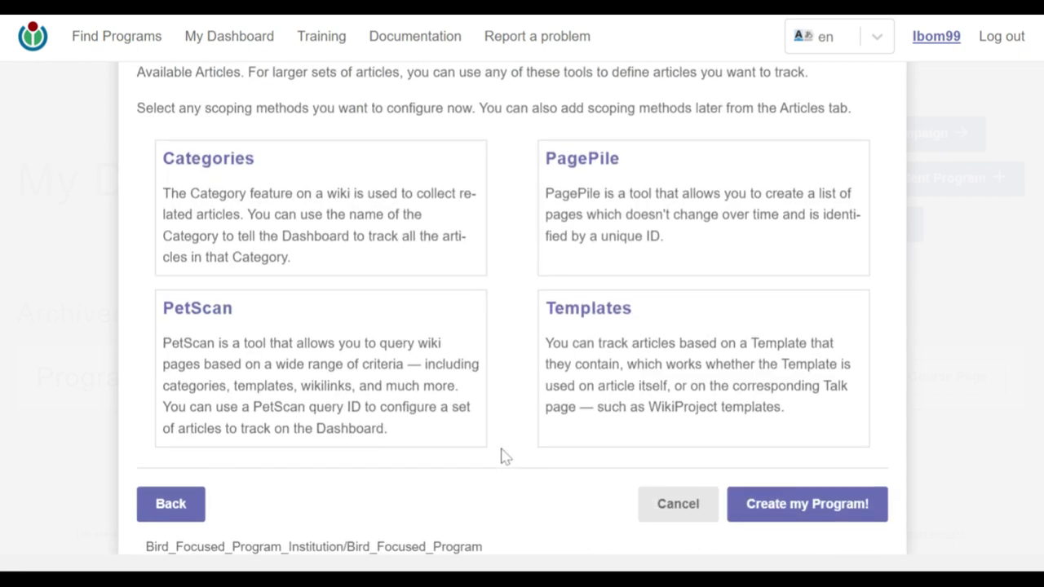
{"action": "scroll", "coordinate": [512, 310], "scroll_direction": "up", "scroll_amount": 3}
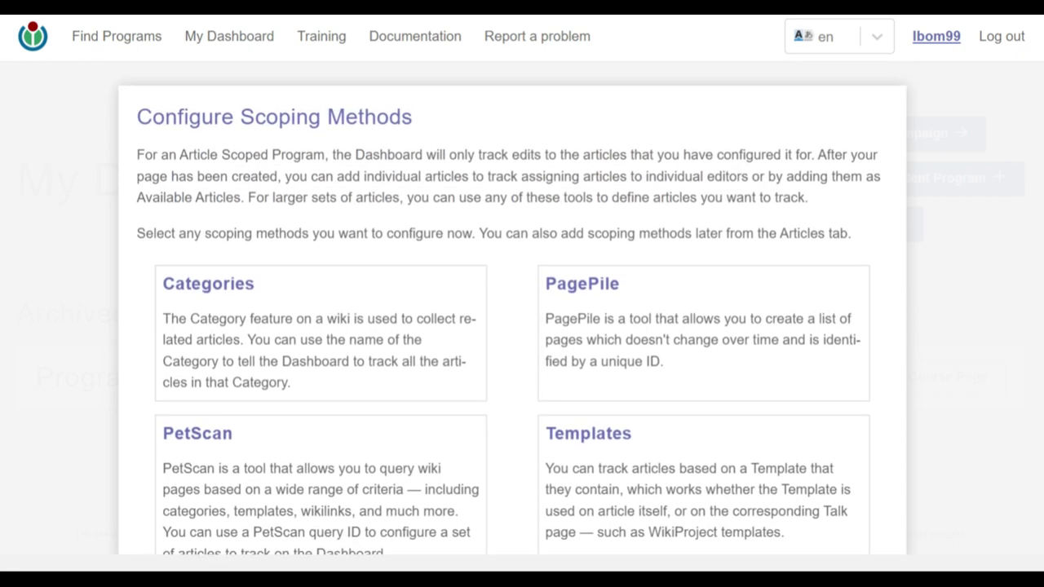
{"action": "left_click", "coordinate": [357, 343]}
{"action": "scroll", "coordinate": [356, 342], "scroll_direction": "down", "scroll_amount": 2}
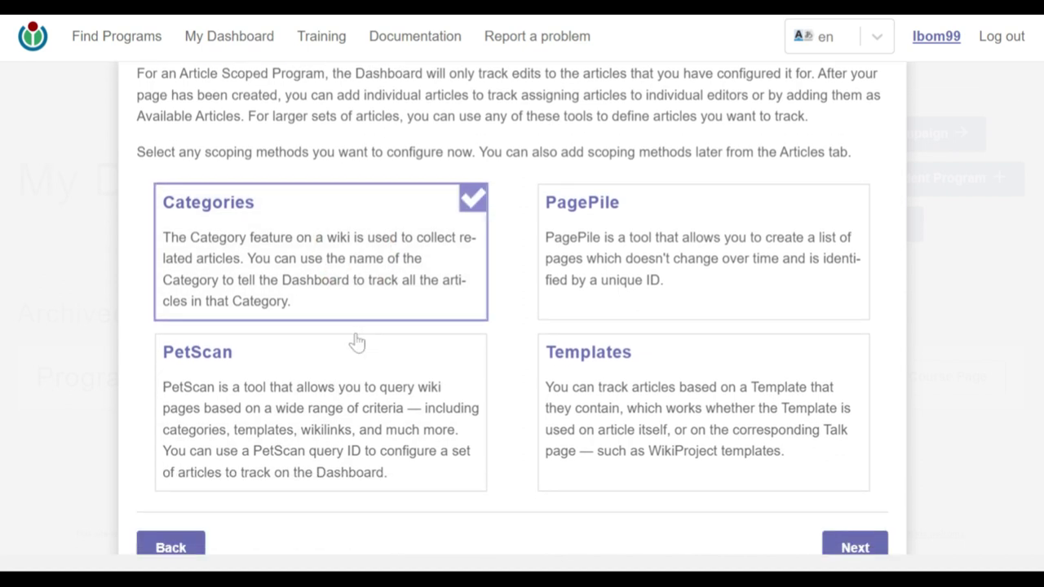
{"action": "left_click", "coordinate": [612, 284]}
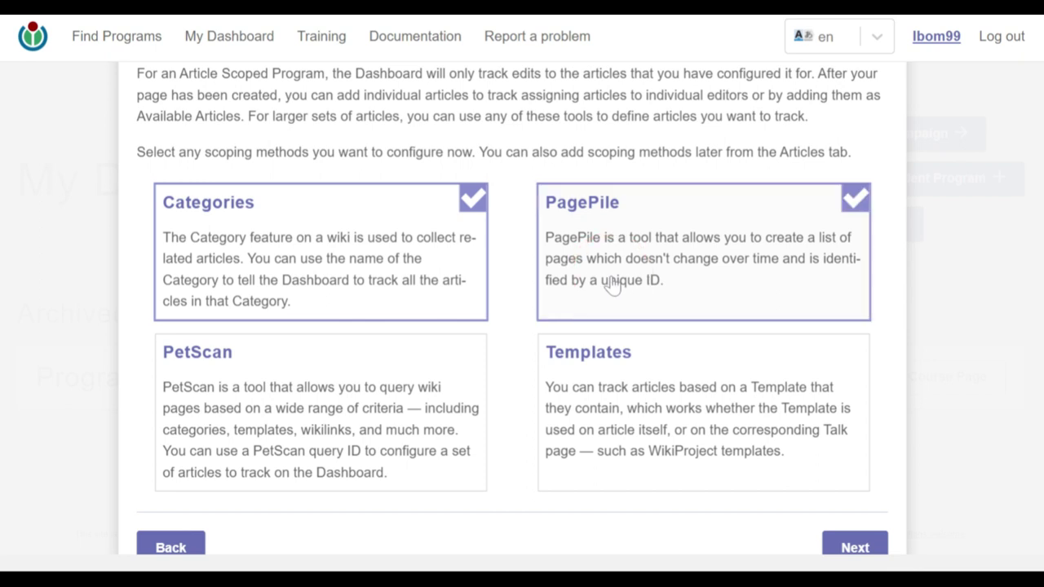
{"action": "left_click", "coordinate": [367, 397]}
{"action": "left_click", "coordinate": [702, 401]}
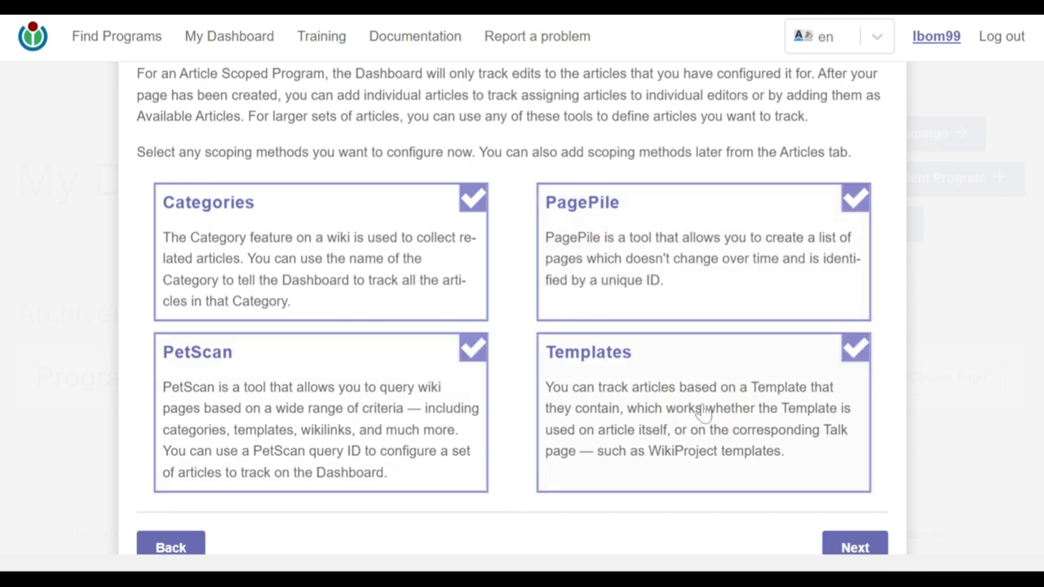
{"action": "scroll", "coordinate": [701, 414], "scroll_direction": "down", "scroll_amount": 1}
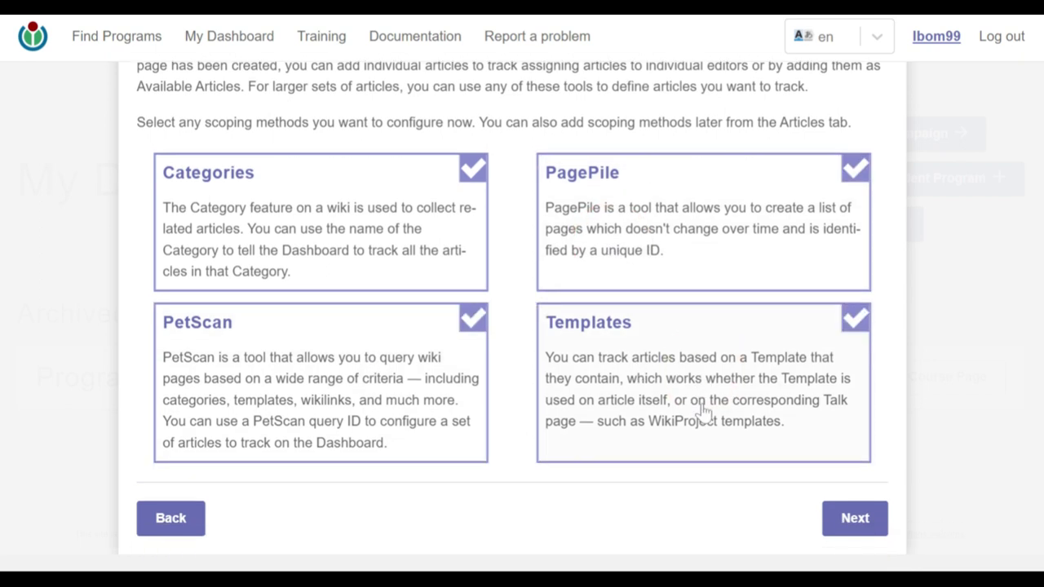
- Add en:Bird stubs to Categories To Include, leaving subcategory depth back at 0
{"action": "left_click", "coordinate": [863, 529]}
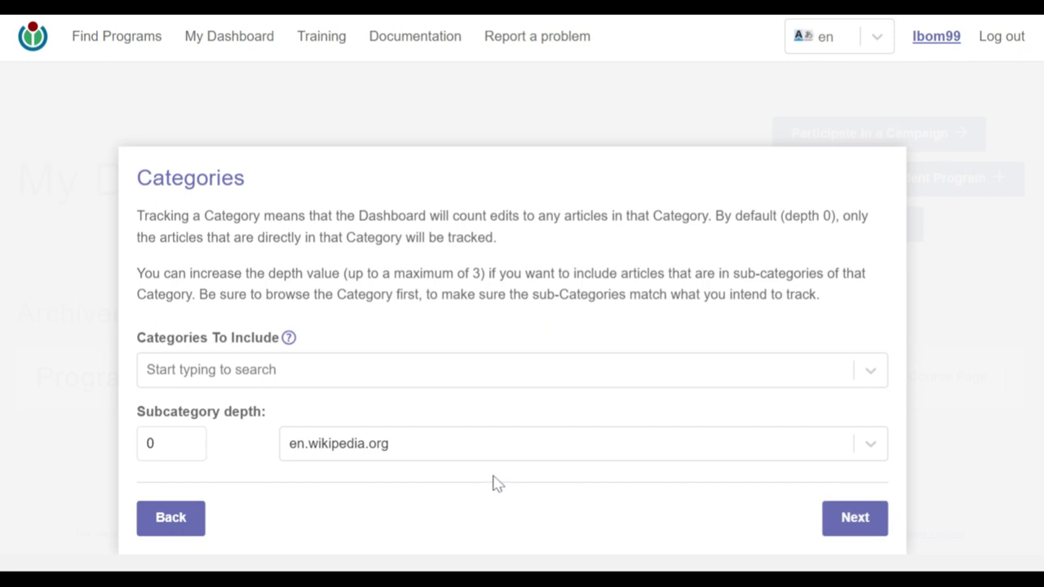
{"action": "mouse_move", "coordinate": [254, 339]}
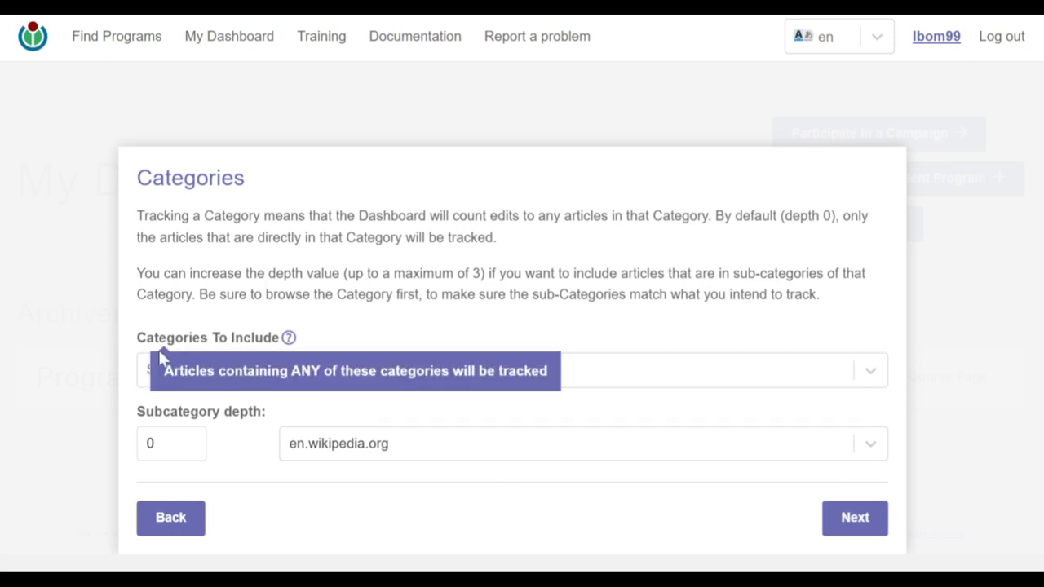
{"action": "left_click", "coordinate": [187, 378]}
{"action": "type", "text": "Bird Stubs"}
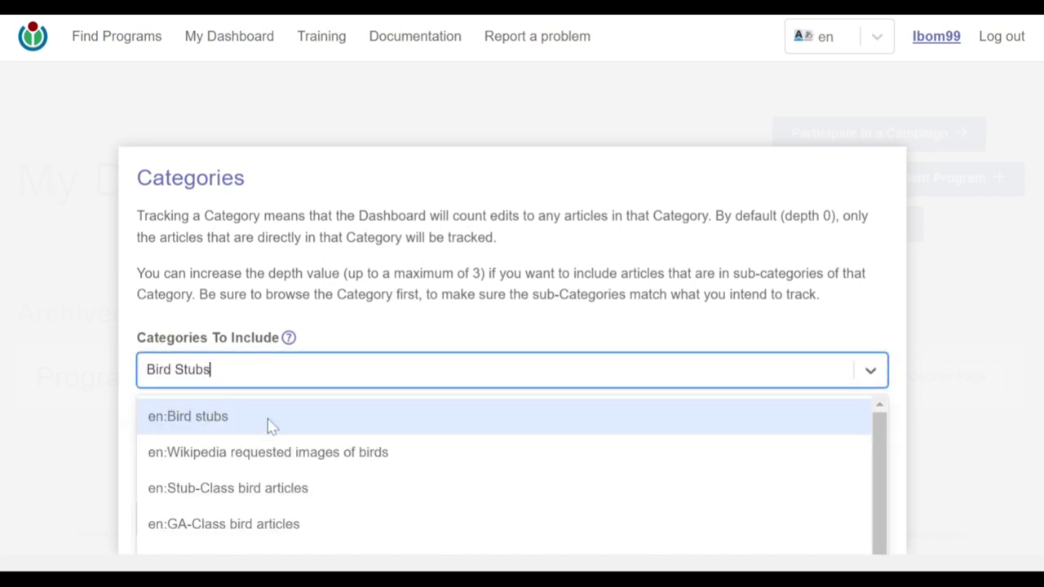
{"action": "left_click", "coordinate": [275, 429]}
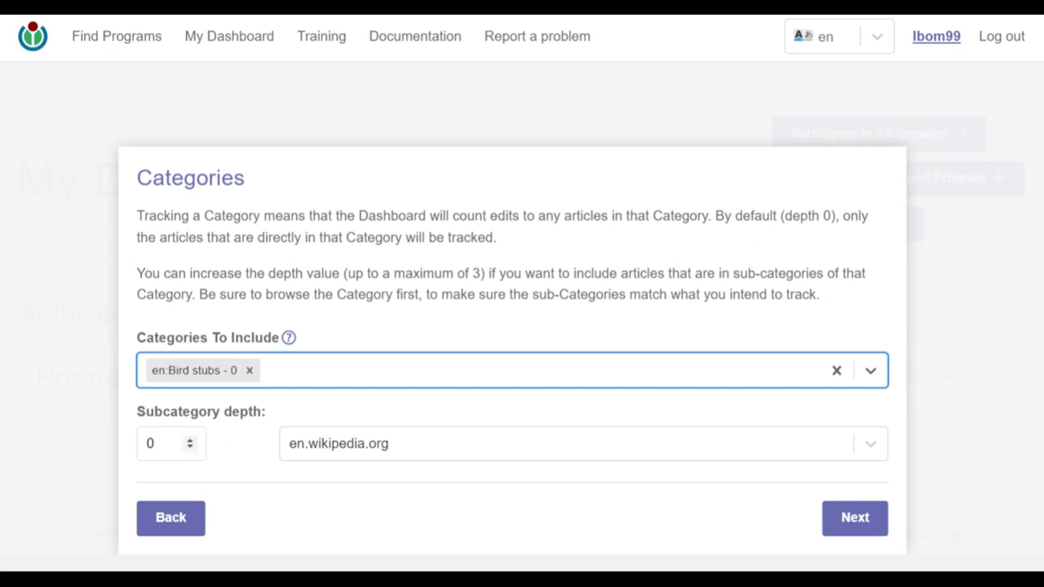
{"action": "left_click", "coordinate": [190, 443]}
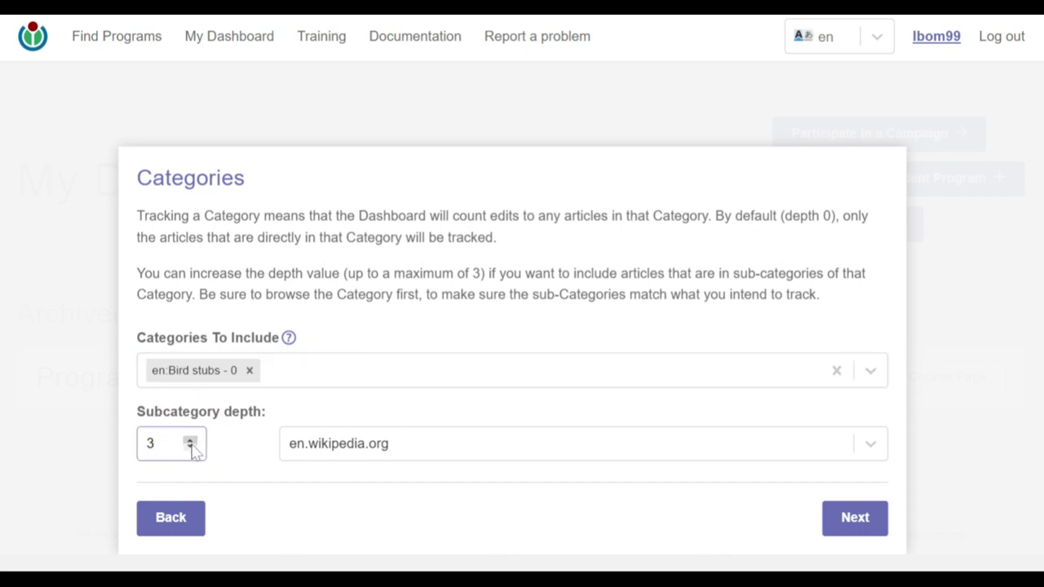
{"action": "left_click", "coordinate": [190, 448]}
- Enter PagePile ID 54609 for en.wikipedia.org and proceed to the PetScan step
{"action": "left_click", "coordinate": [856, 526]}
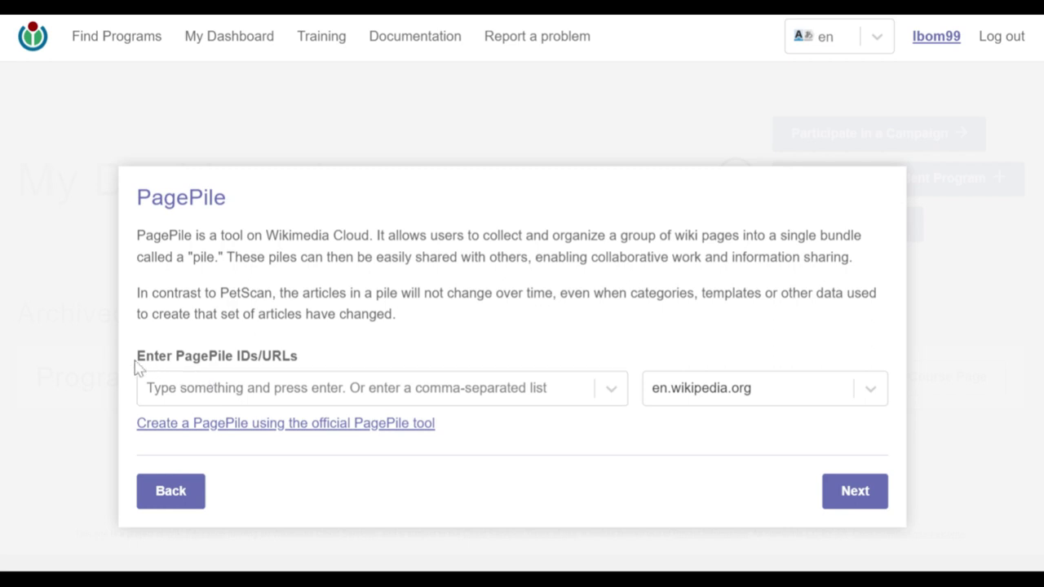
{"action": "left_click", "coordinate": [186, 398]}
{"action": "type", "text": "54609"}
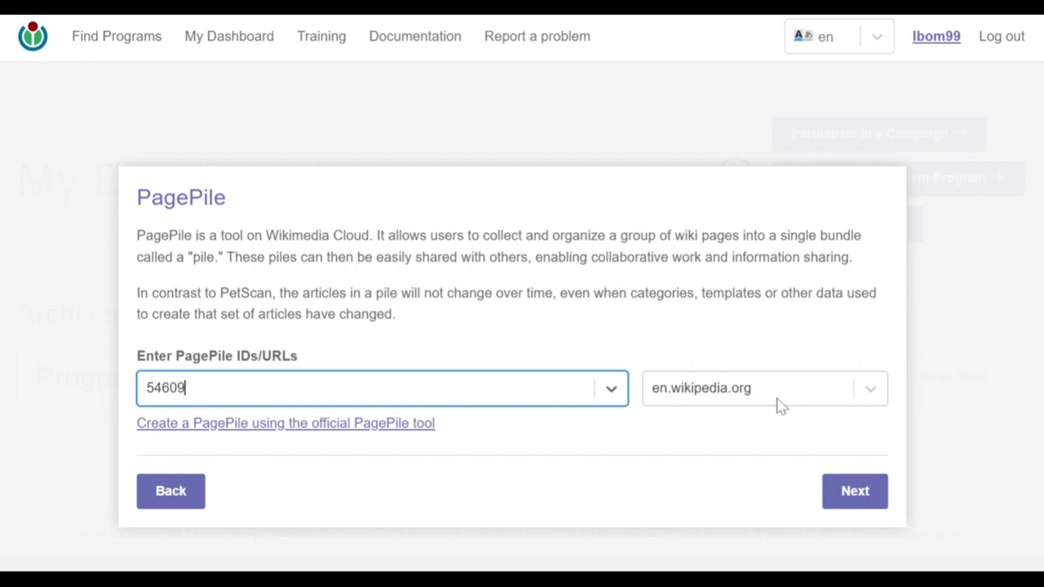
{"action": "left_click", "coordinate": [856, 493]}
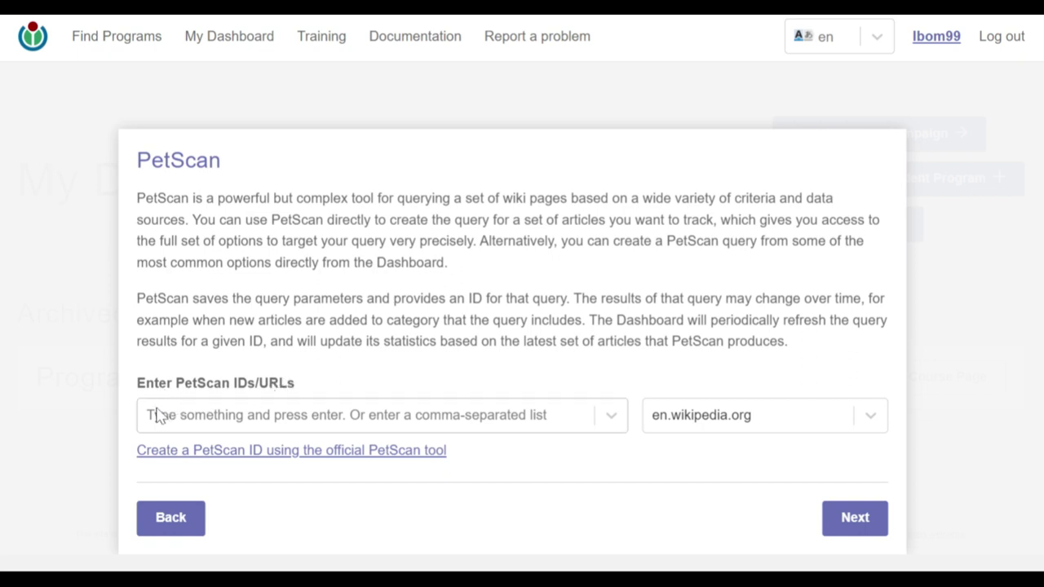
- Enter PetScan ID 26988203 and proceed to the Templates step
{"action": "left_click", "coordinate": [215, 422]}
{"action": "type", "text": "2"}
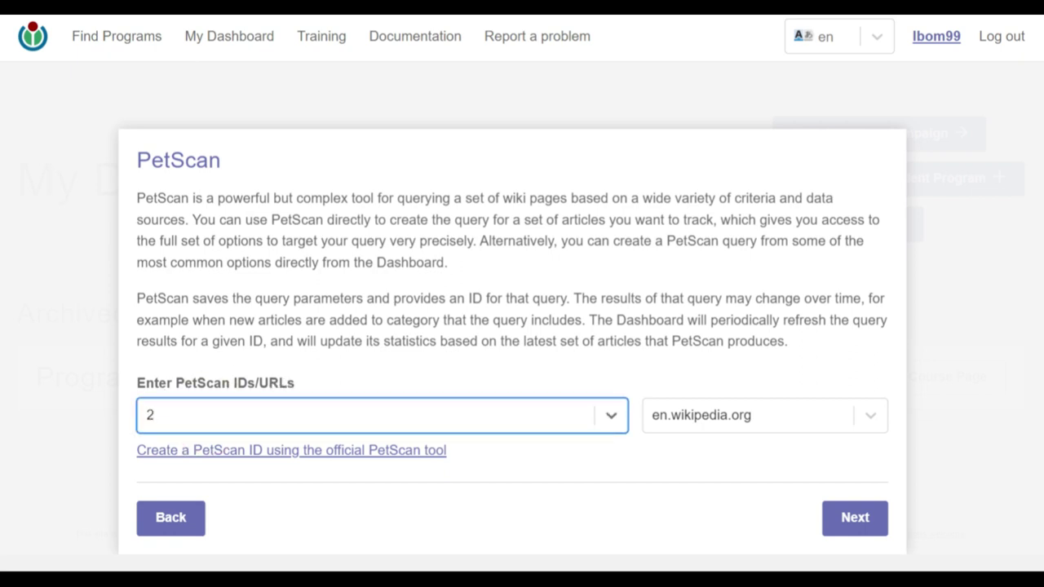
{"action": "type", "text": "6988203"}
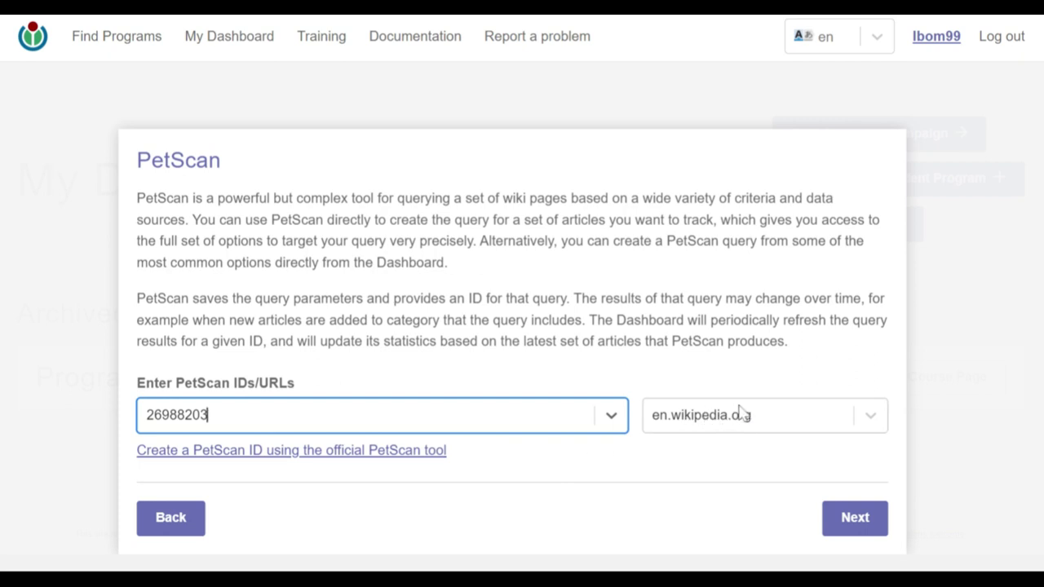
{"action": "left_click", "coordinate": [852, 524]}
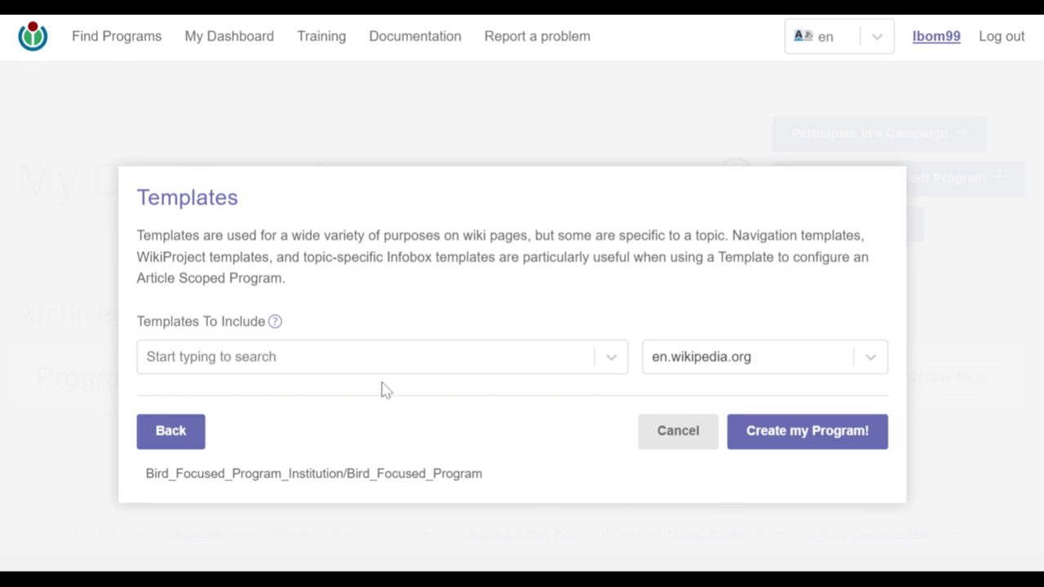
- Add en:WikiProject Birds under Templates To Include, then finish with Create my Program!
{"action": "mouse_move", "coordinate": [182, 338]}
{"action": "left_click", "coordinate": [228, 358]}
{"action": "type", "text": "WikiP"}
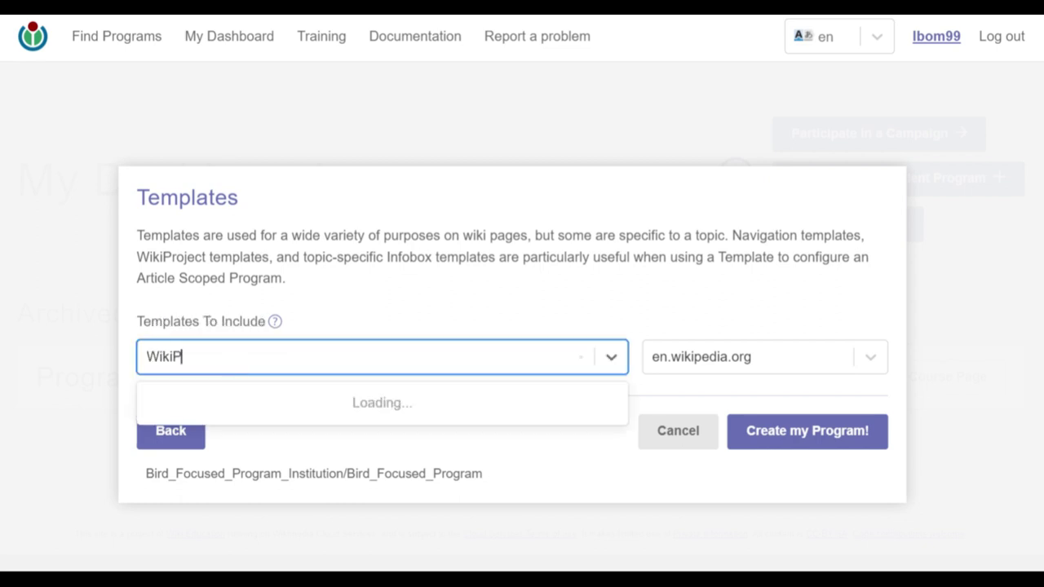
{"action": "type", "text": "roject Birds"}
{"action": "left_click", "coordinate": [315, 411]}
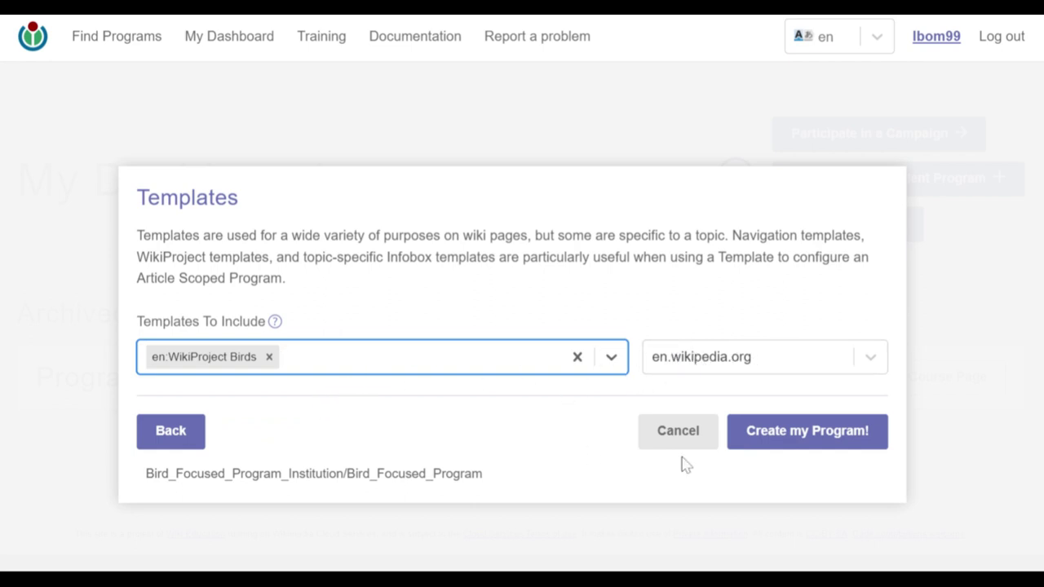
{"action": "left_click", "coordinate": [807, 432]}
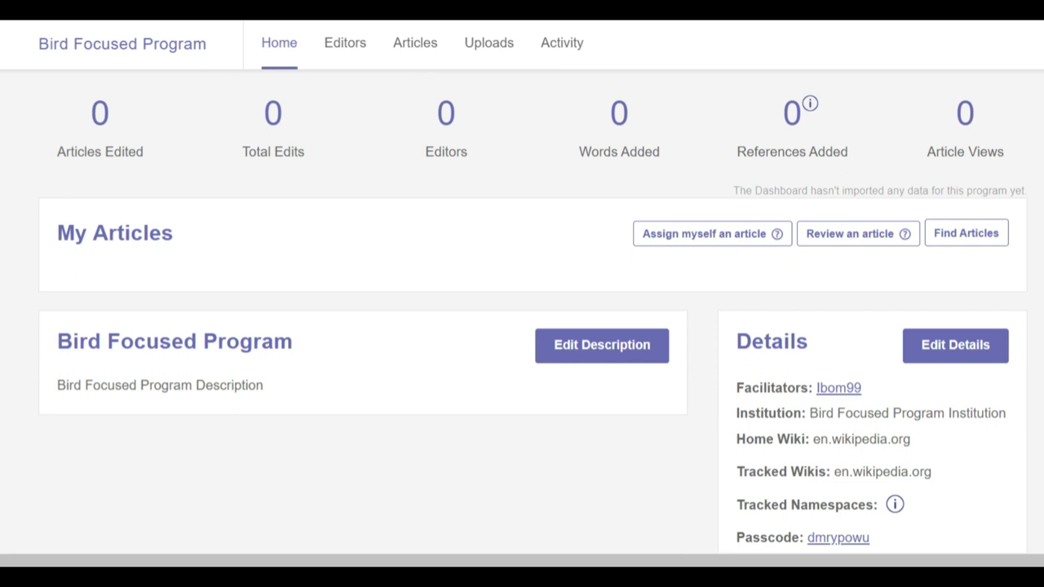
- Add 'Bald parrot' to the program's Available Articles
{"action": "left_click", "coordinate": [417, 50]}
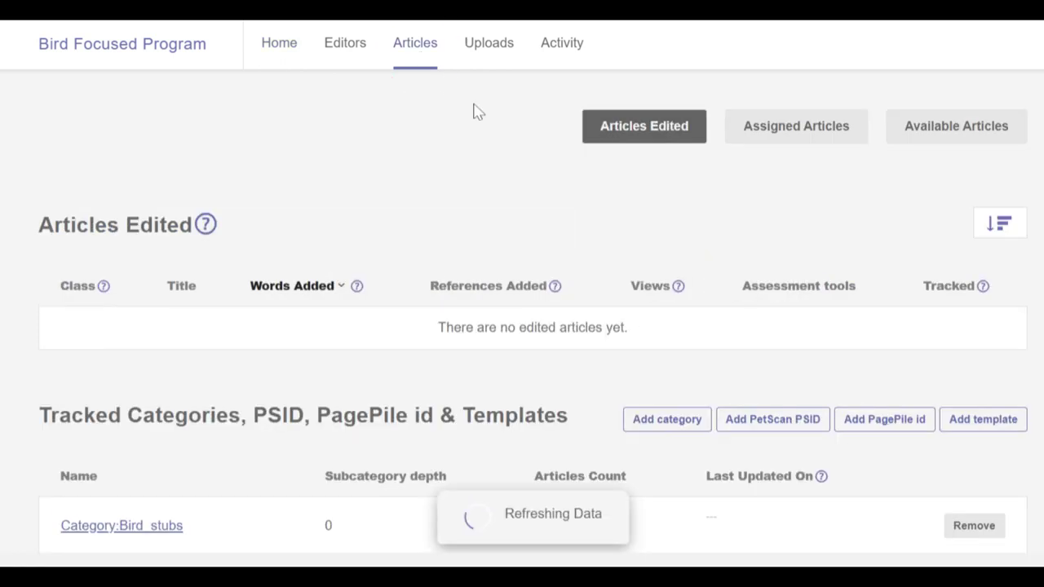
{"action": "left_click", "coordinate": [914, 137]}
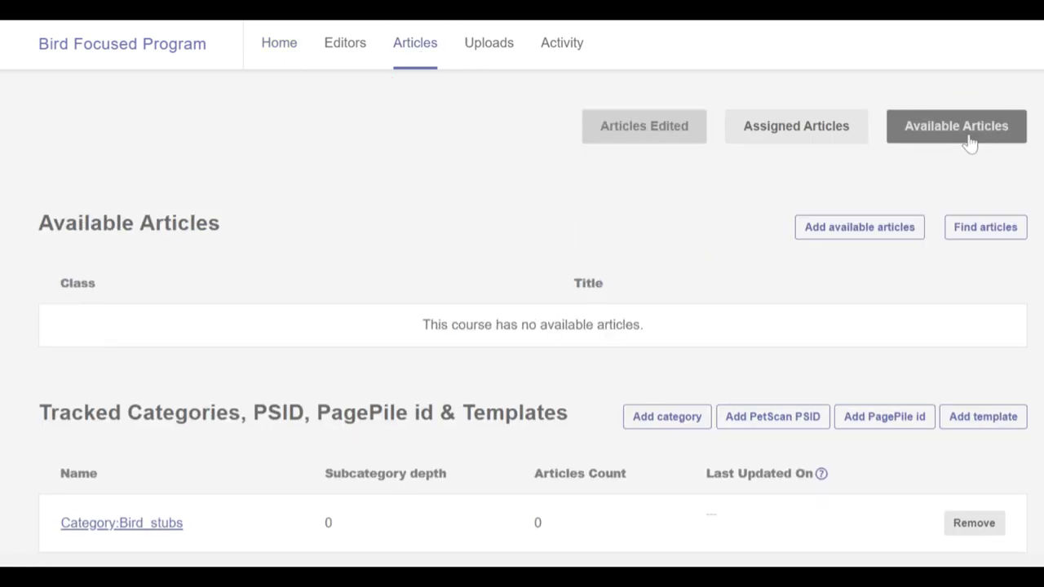
{"action": "left_click", "coordinate": [855, 243]}
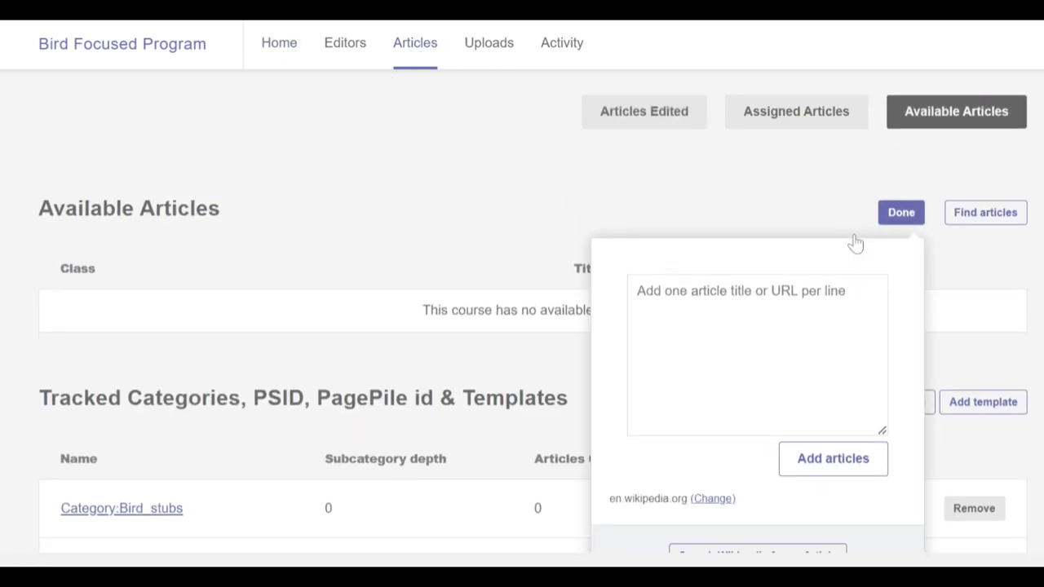
{"action": "type", "text": "Bald parrot"}
{"action": "left_click", "coordinate": [823, 462]}
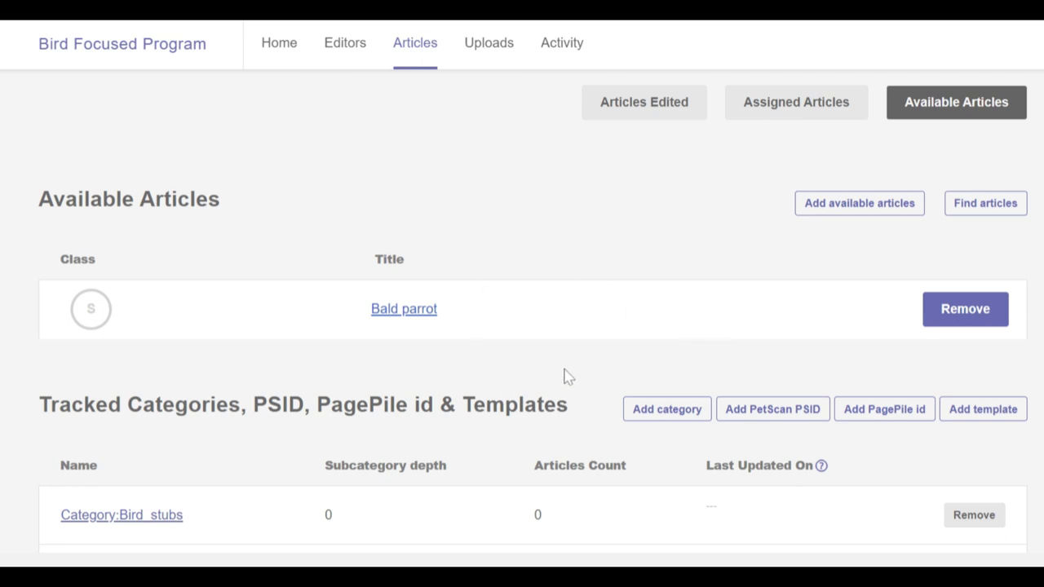
{"action": "scroll", "coordinate": [563, 376], "scroll_direction": "down", "scroll_amount": 1}
{"action": "scroll", "coordinate": [569, 376], "scroll_direction": "down", "scroll_amount": 2}
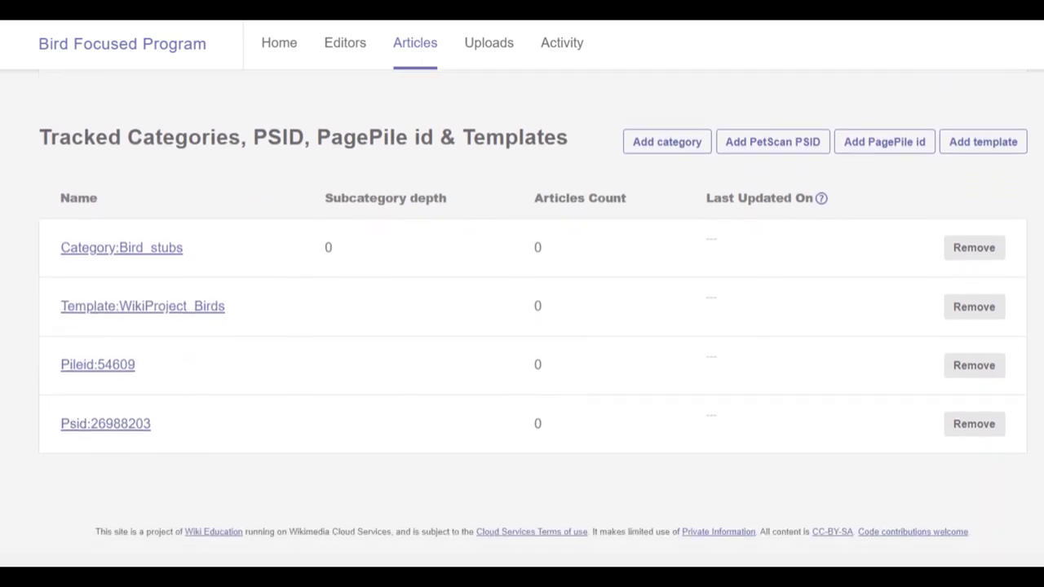
{"action": "scroll", "coordinate": [552, 188], "scroll_direction": "up", "scroll_amount": 2}
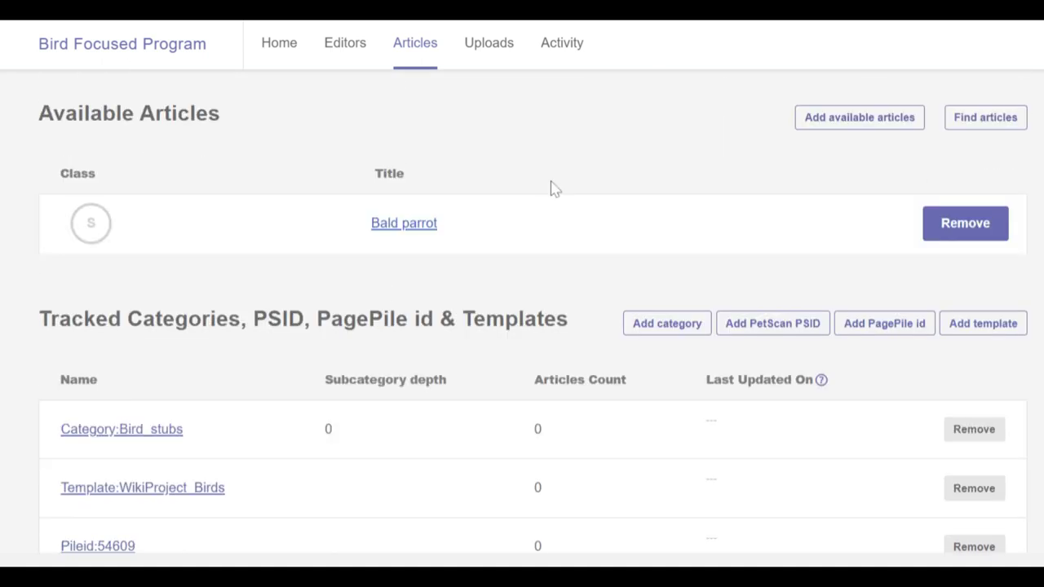
- Return to the Bird Focused Program home page
{"action": "left_click", "coordinate": [276, 50]}
{"action": "scroll", "coordinate": [427, 333], "scroll_direction": "up", "scroll_amount": 1}
{"action": "scroll", "coordinate": [427, 336], "scroll_direction": "up", "scroll_amount": 1}
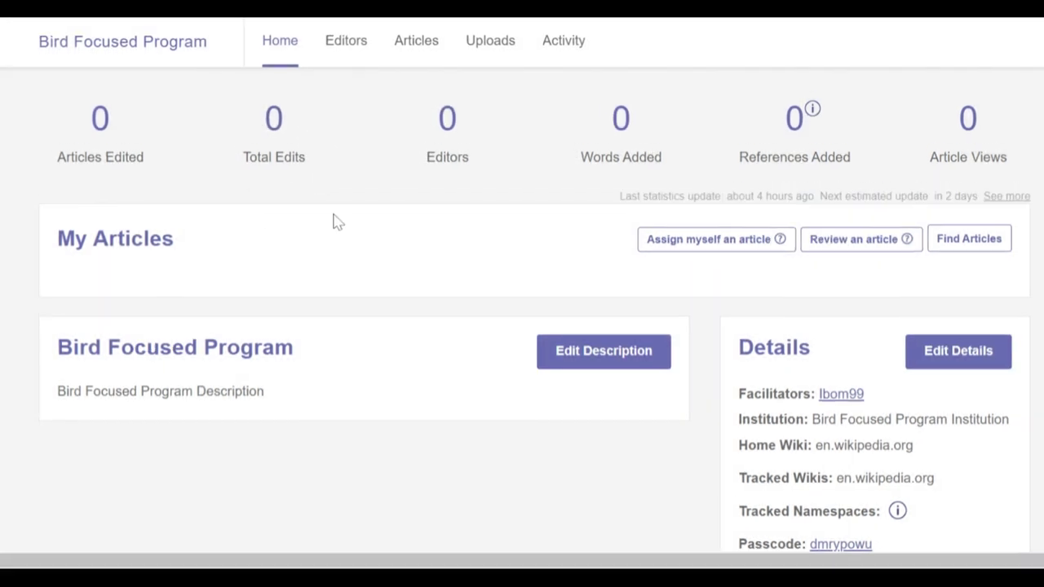
- View the tracked articles for the Bird stubs category, then close the list
{"action": "left_click", "coordinate": [415, 40]}
{"action": "scroll", "coordinate": [534, 310], "scroll_direction": "down", "scroll_amount": 3}
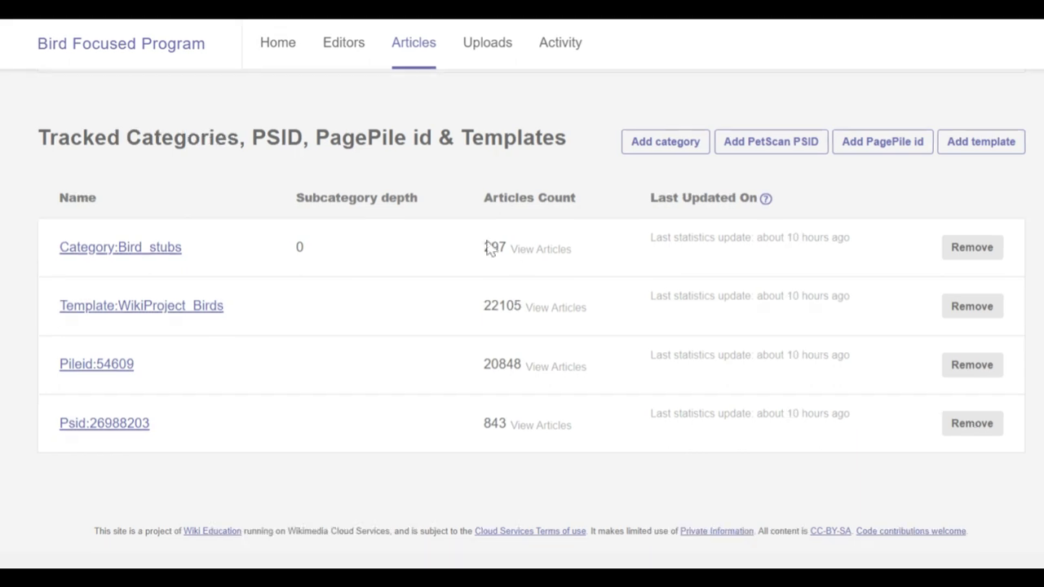
{"action": "left_click", "coordinate": [547, 262]}
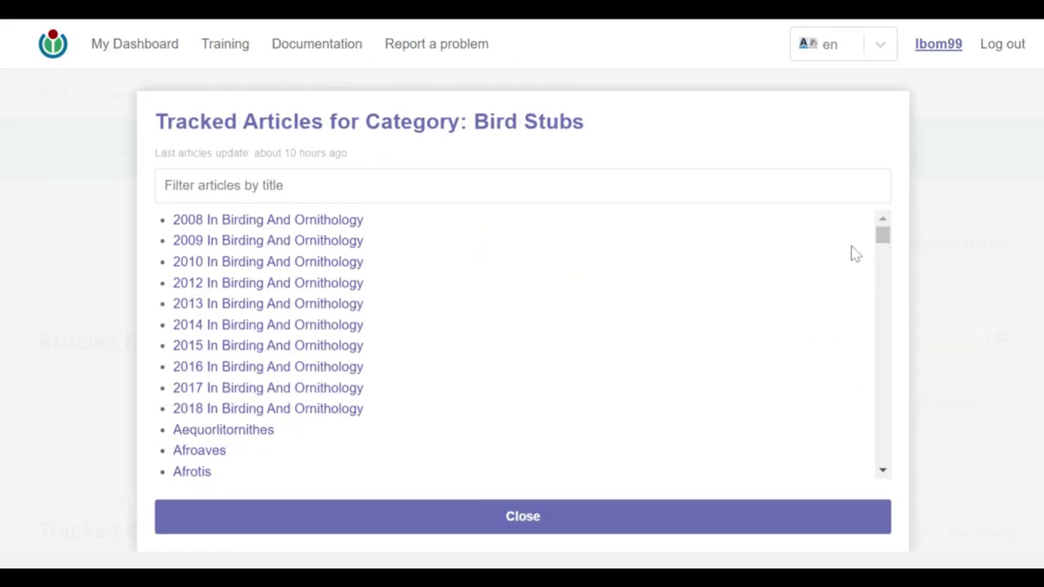
{"action": "mouse_move", "coordinate": [883, 235]}
{"action": "left_mouse_down"}
{"action": "mouse_move", "coordinate": [881, 497]}
{"action": "mouse_move", "coordinate": [881, 234]}
{"action": "left_mouse_up"}
{"action": "left_click", "coordinate": [523, 516]}
{"action": "scroll", "coordinate": [484, 432], "scroll_direction": "down", "scroll_amount": 5}
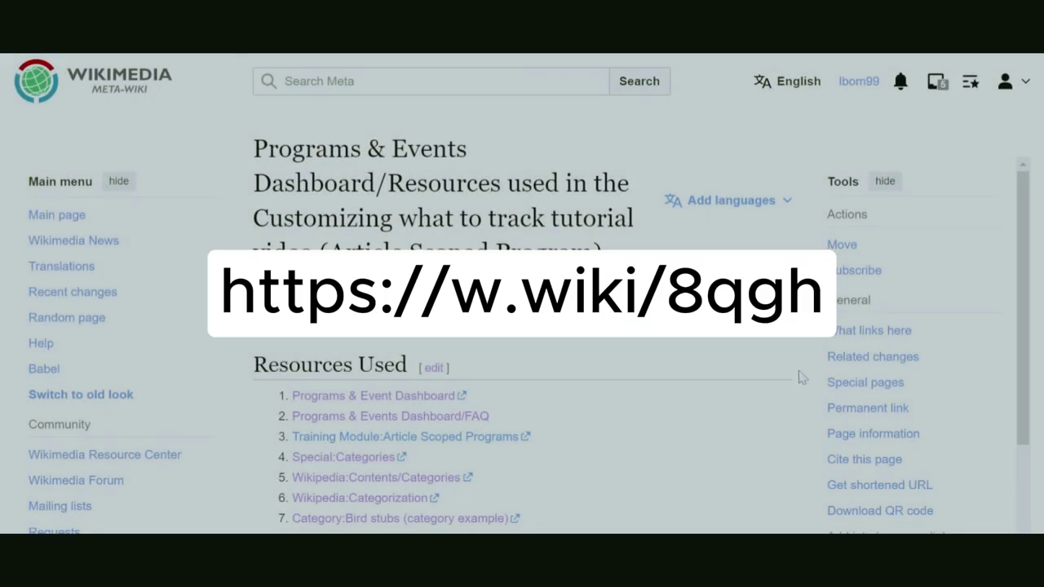
{"action": "scroll", "coordinate": [799, 377], "scroll_direction": "down", "scroll_amount": 15}
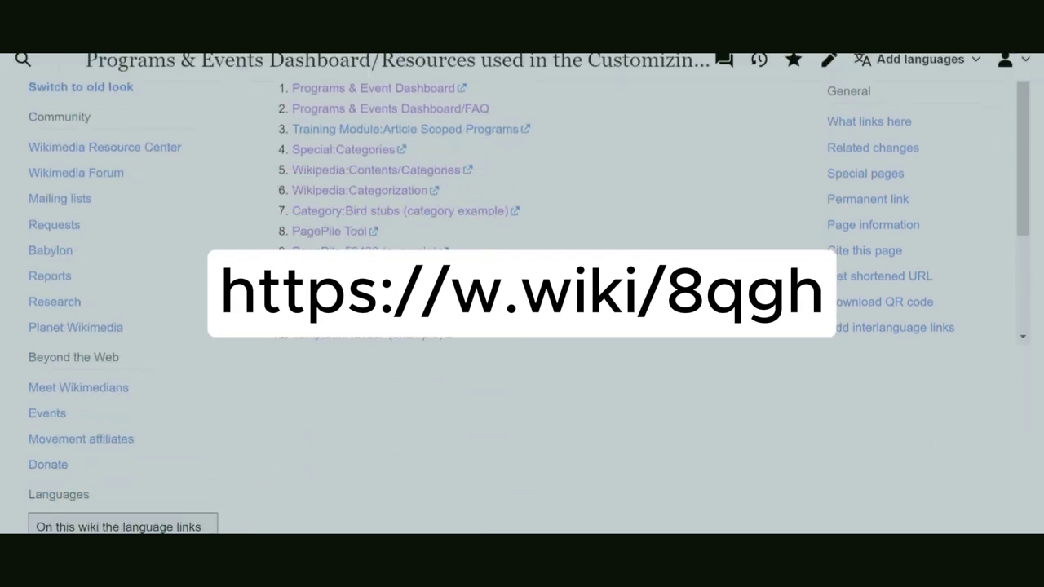
{"action": "scroll", "coordinate": [522, 293], "scroll_direction": "up", "scroll_amount": 15}
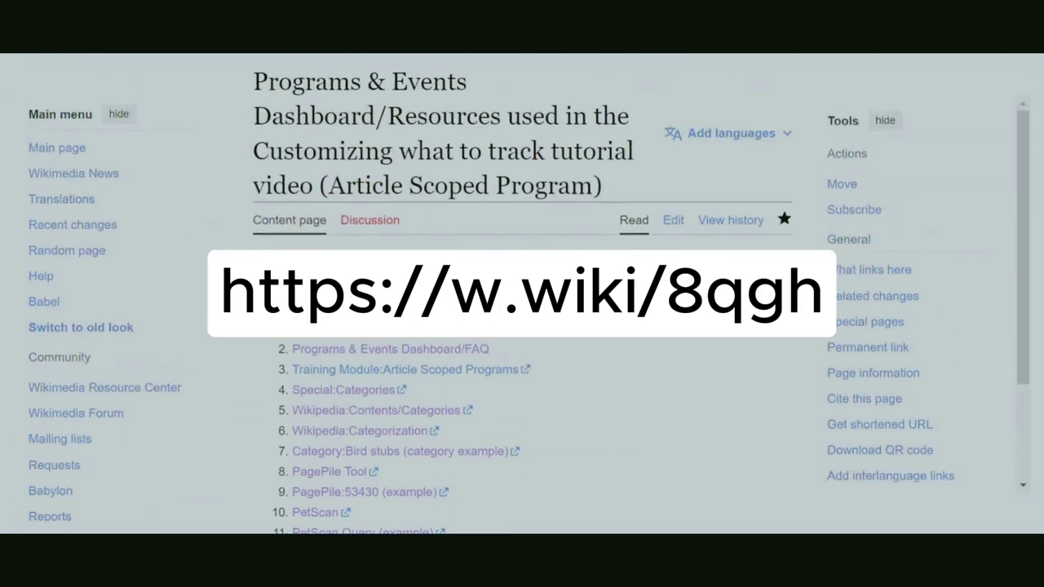